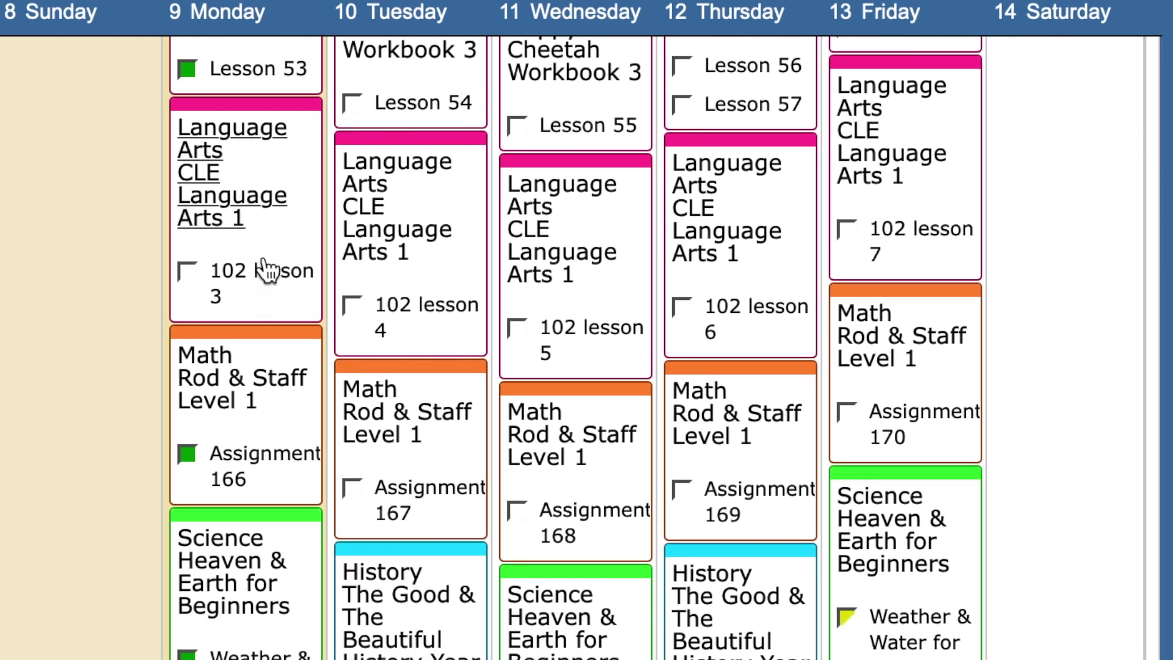
# Step: Review the classes and assignments planned for the week of August 9 to 13, from Morning Time to Evening Devotions
pyautogui.scroll(-2, 268, 278)
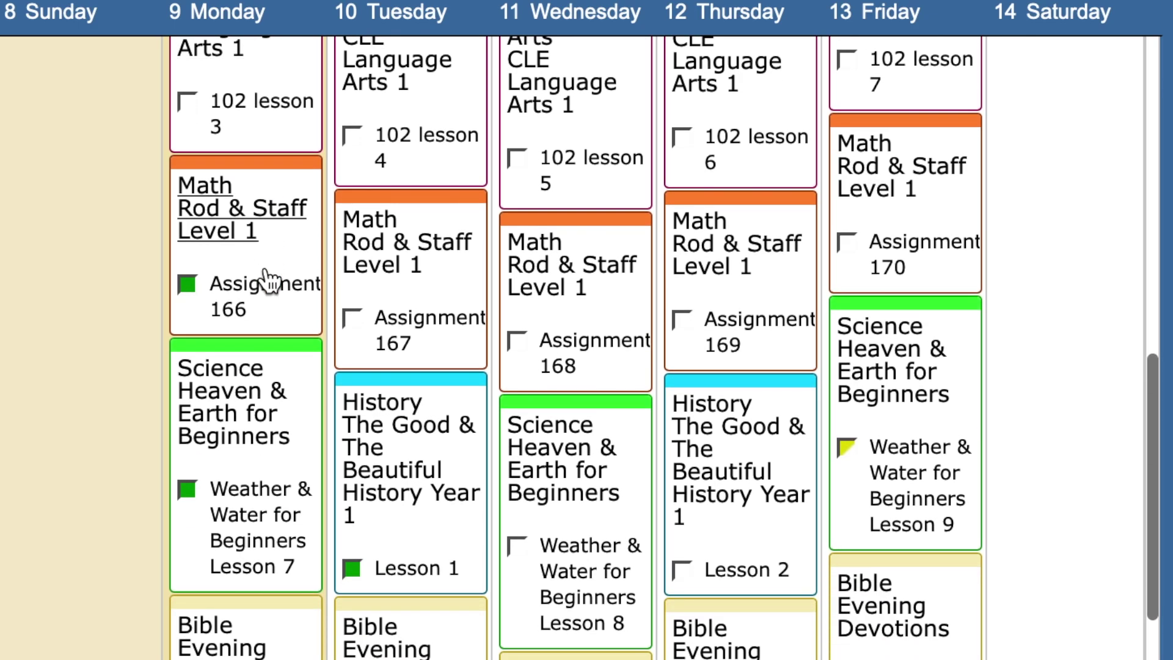
pyautogui.scroll(-2, 239, 446)
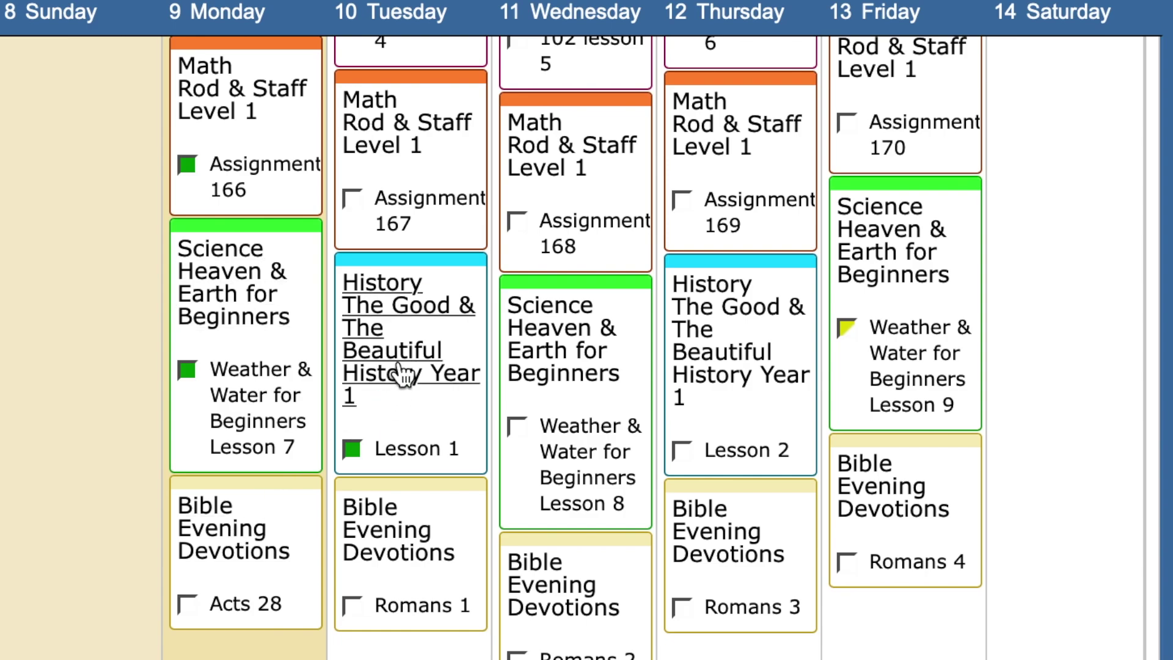
pyautogui.scroll(12, 400, 374)
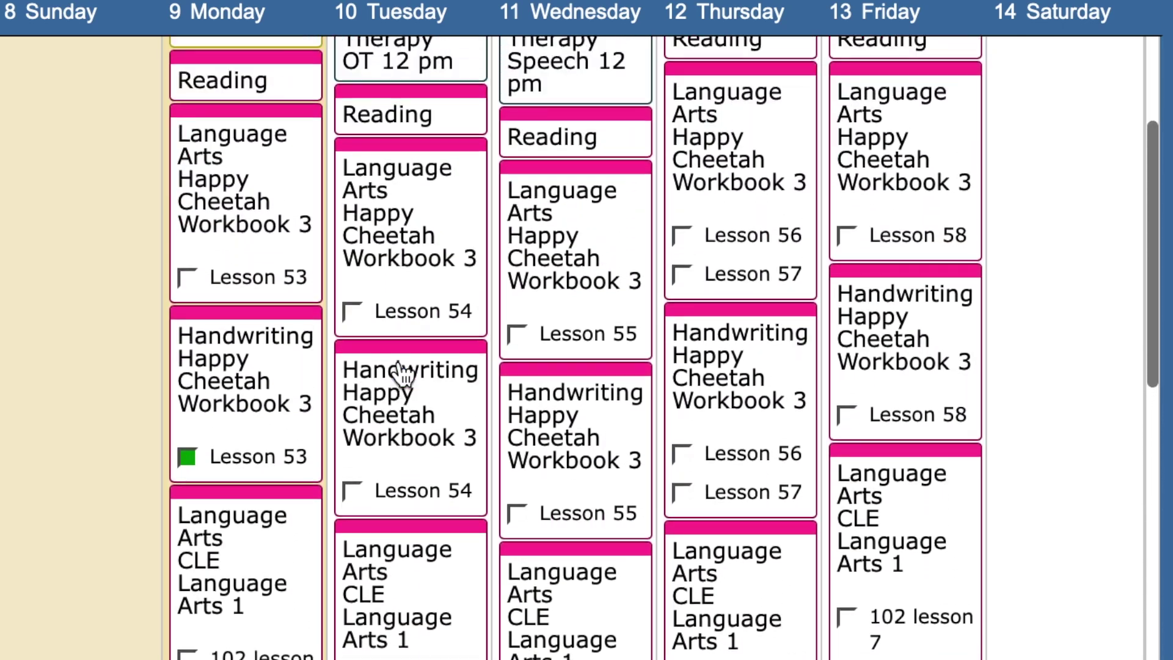
pyautogui.scroll(2, 400, 374)
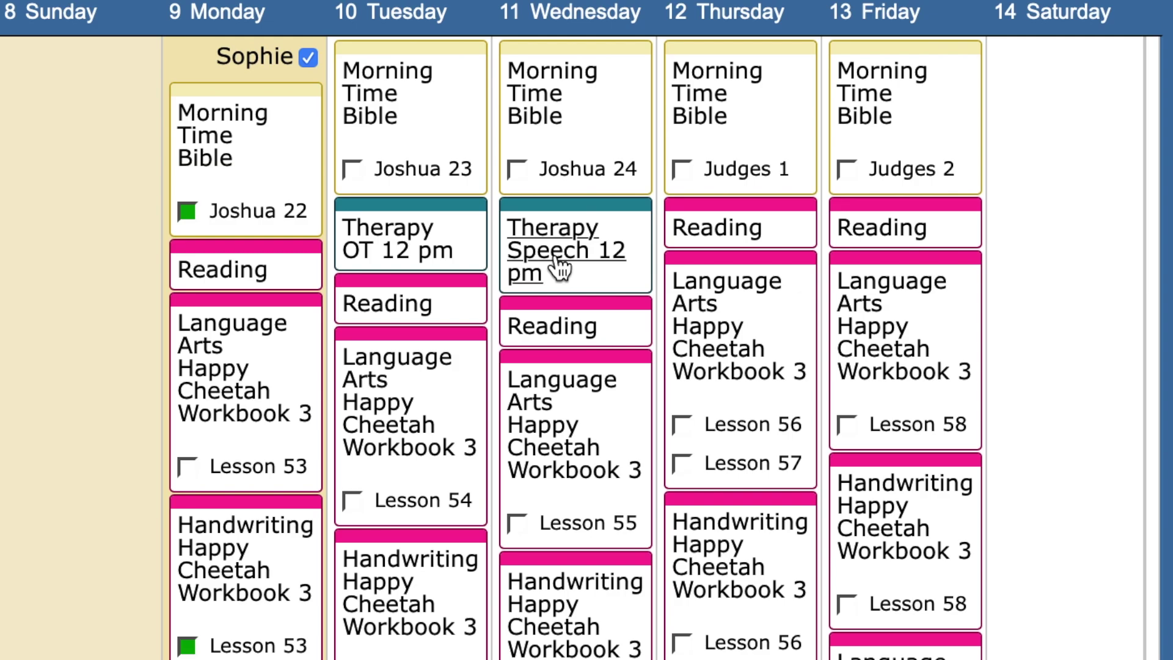
# Step: Advance the planner to the week of August 23 and review its Bible, therapy and language arts classes
pyautogui.click(485, 1)
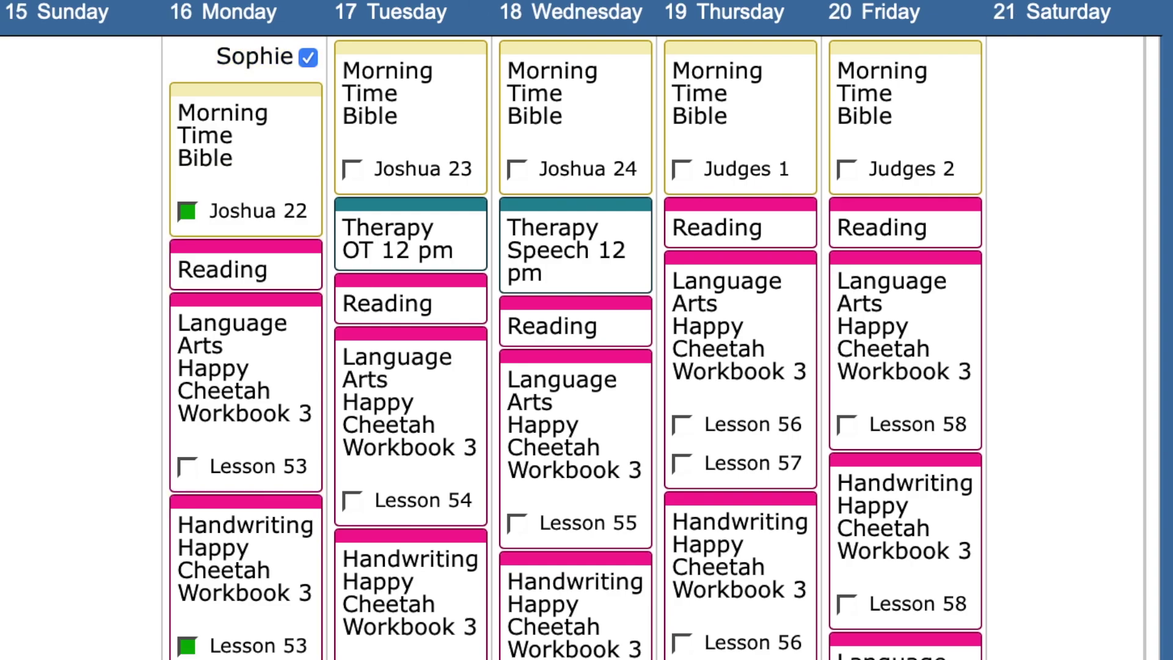
pyautogui.click(485, 1)
pyautogui.scroll(-4, 388, 422)
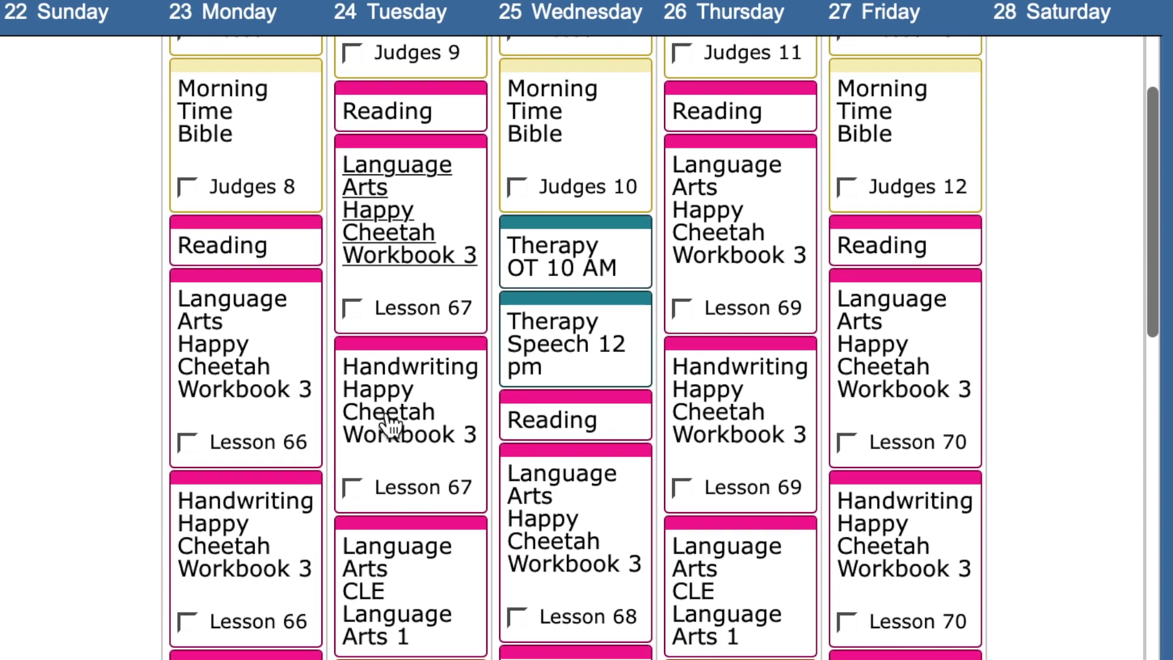
pyautogui.scroll(2, 388, 424)
pyautogui.scroll(2, 388, 423)
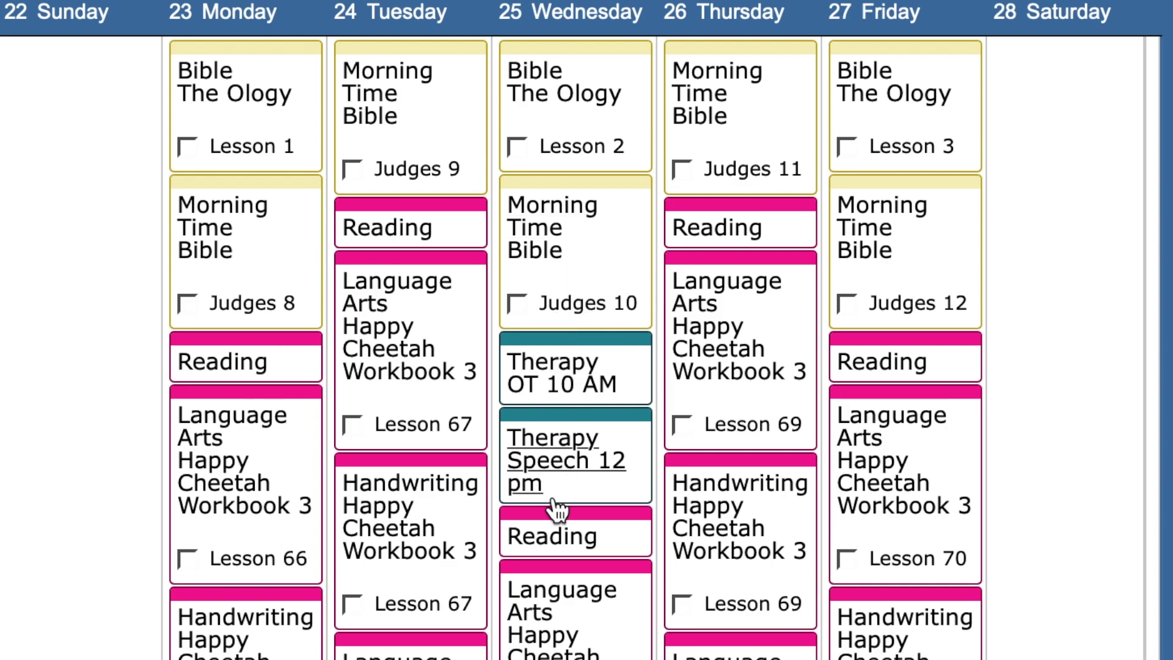
pyautogui.scroll(-1, 558, 542)
pyautogui.scroll(1, 558, 542)
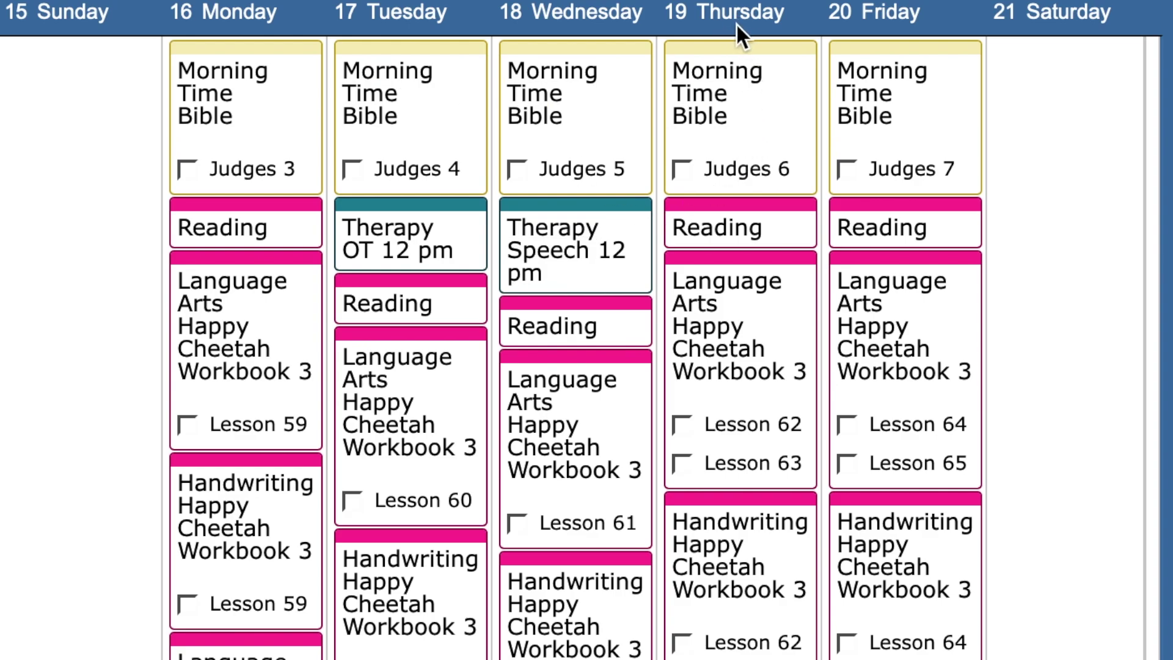
# Step: Compare the week of August 23 with the earlier weeks, returning to August 9 to examine its full class list
pyautogui.press('Right')
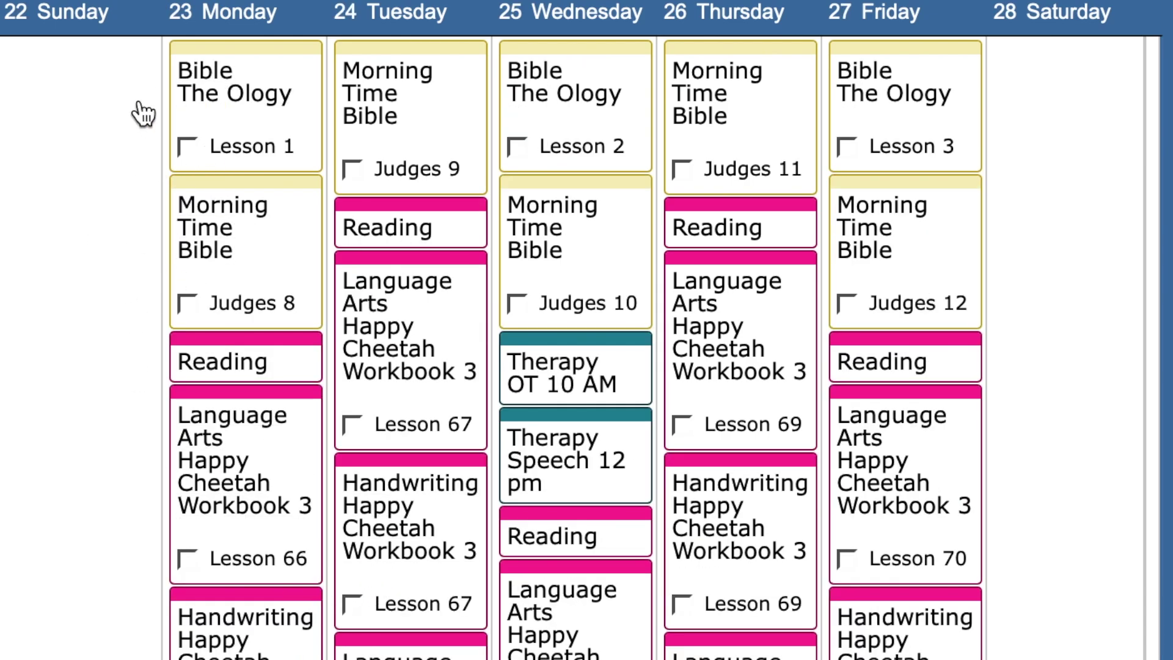
pyautogui.press('Left')
pyautogui.press('Left')
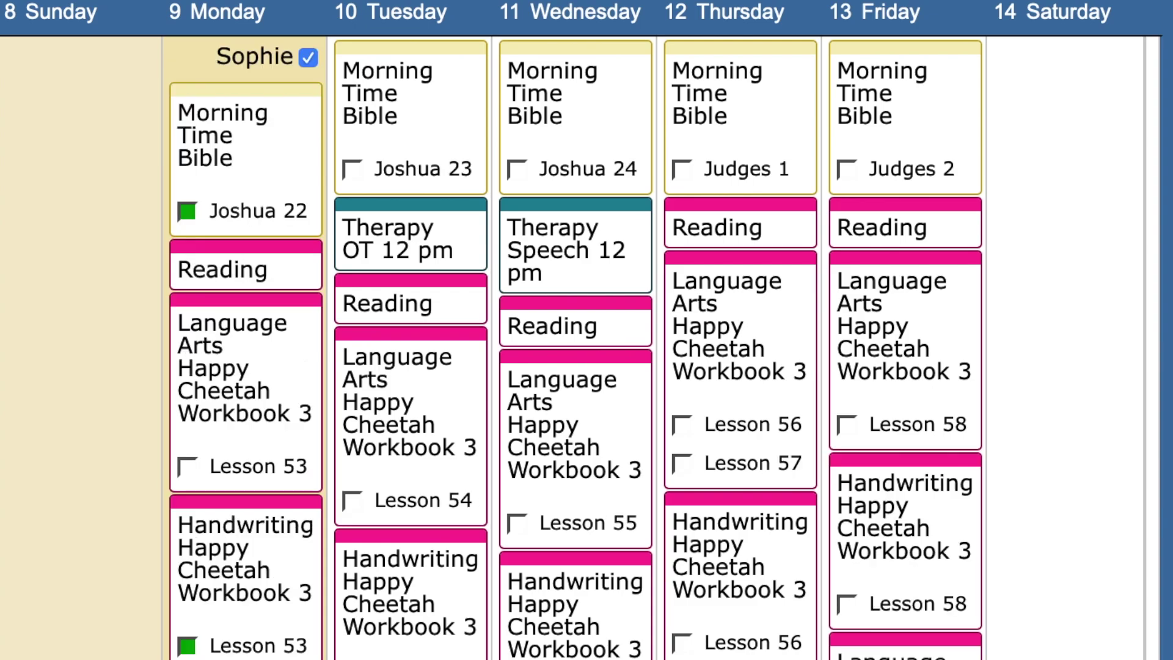
pyautogui.scroll(-3, 583, 452)
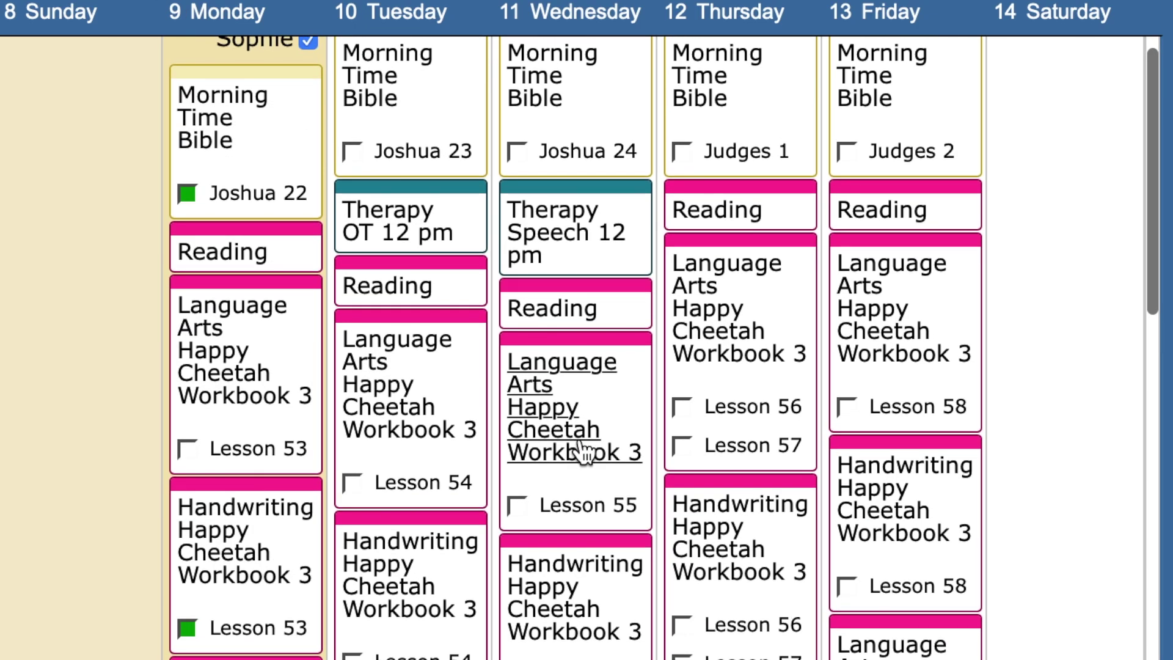
pyautogui.scroll(-1, 584, 452)
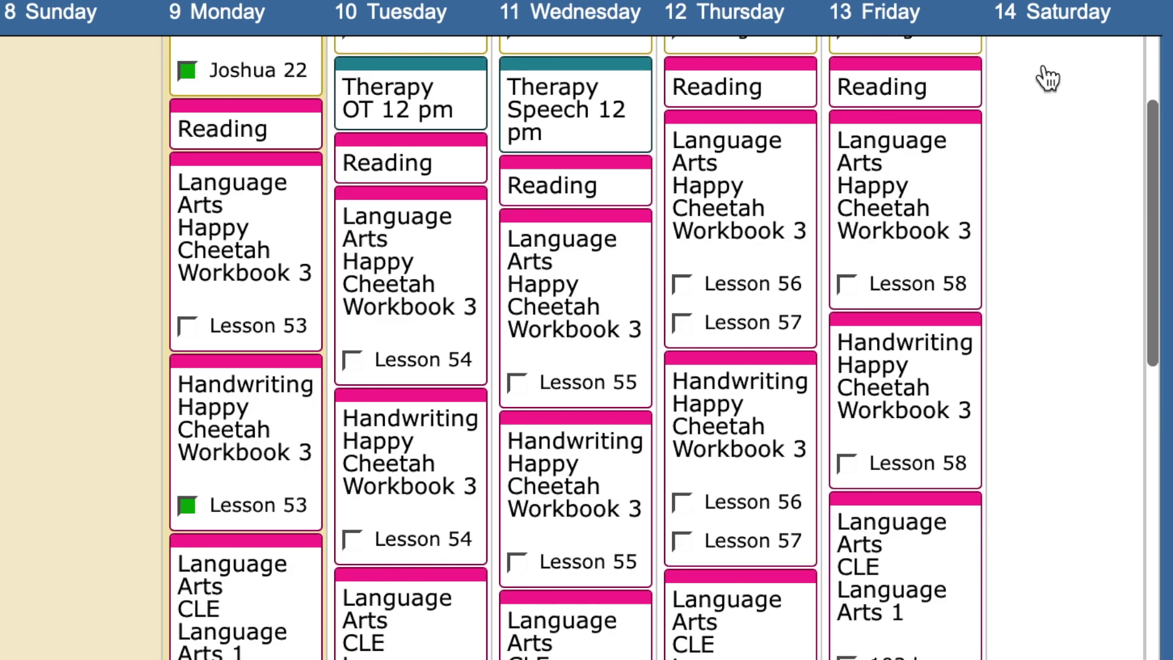
pyautogui.scroll(-18, 670, 291)
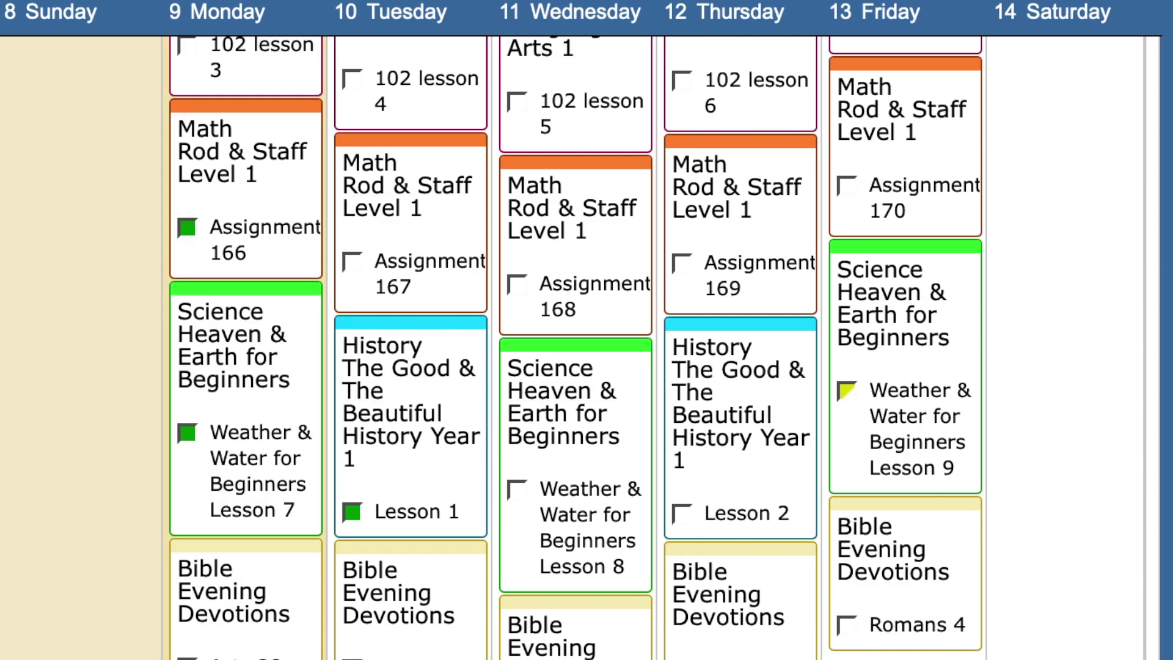
# Step: Open the Wednesday, August 25 class of The Ology for editing and choose to change its schedule in other ways
pyautogui.hscroll(10, 379, 293)
pyautogui.scroll(5, 318, 296)
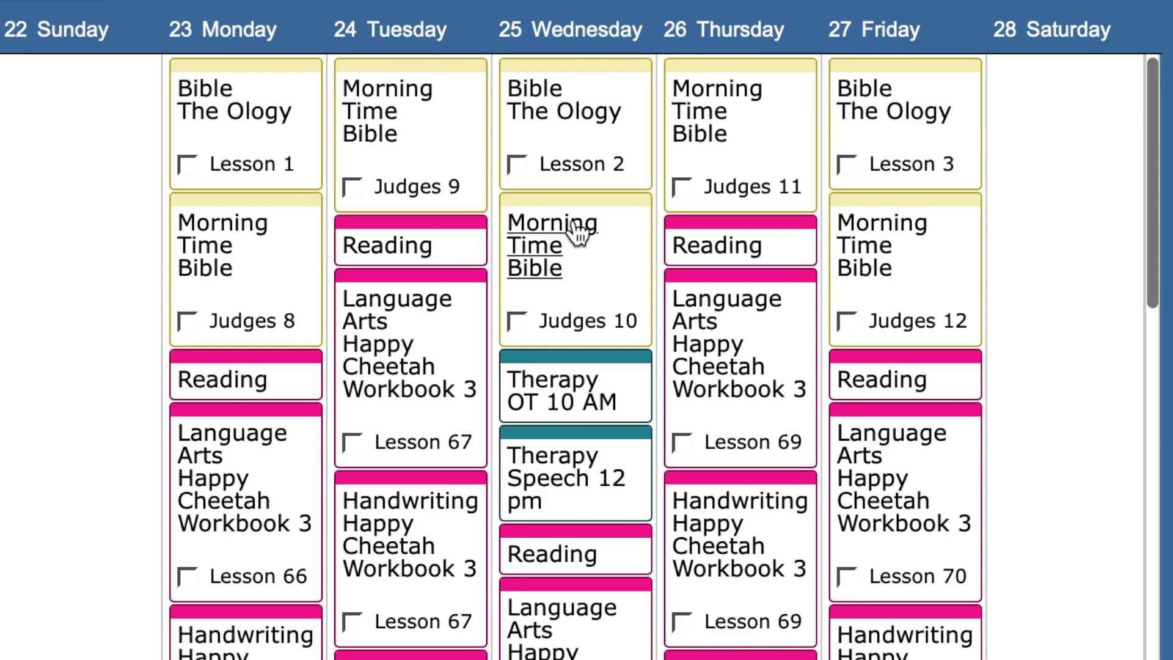
pyautogui.click(585, 117)
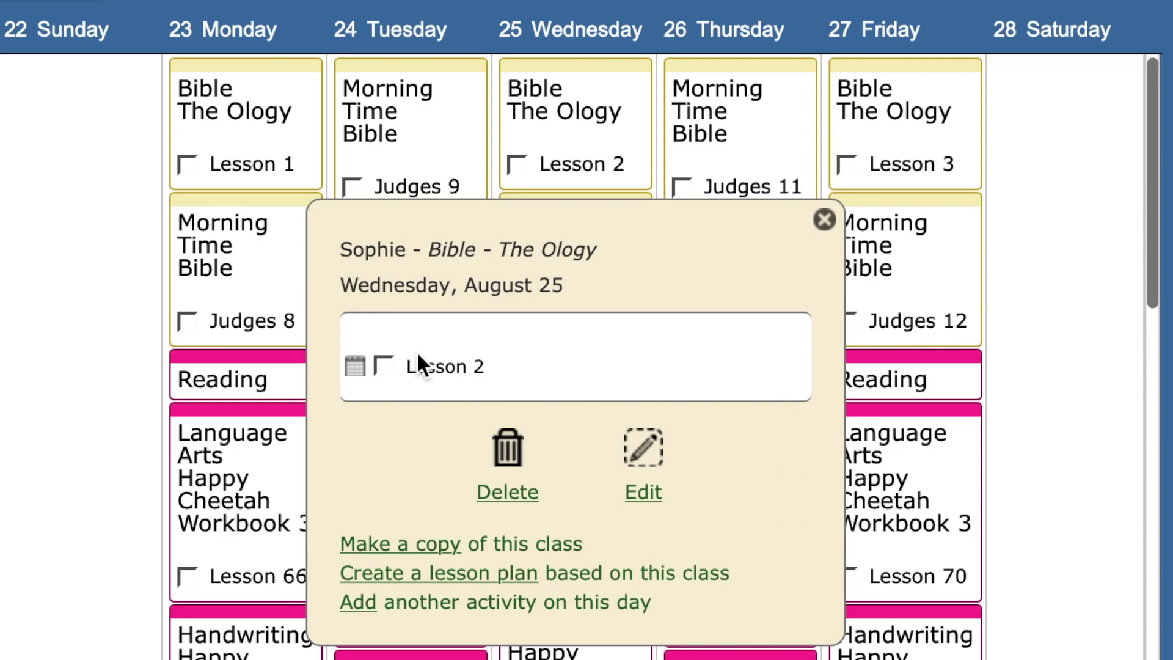
pyautogui.click(648, 452)
pyautogui.click(79, 68)
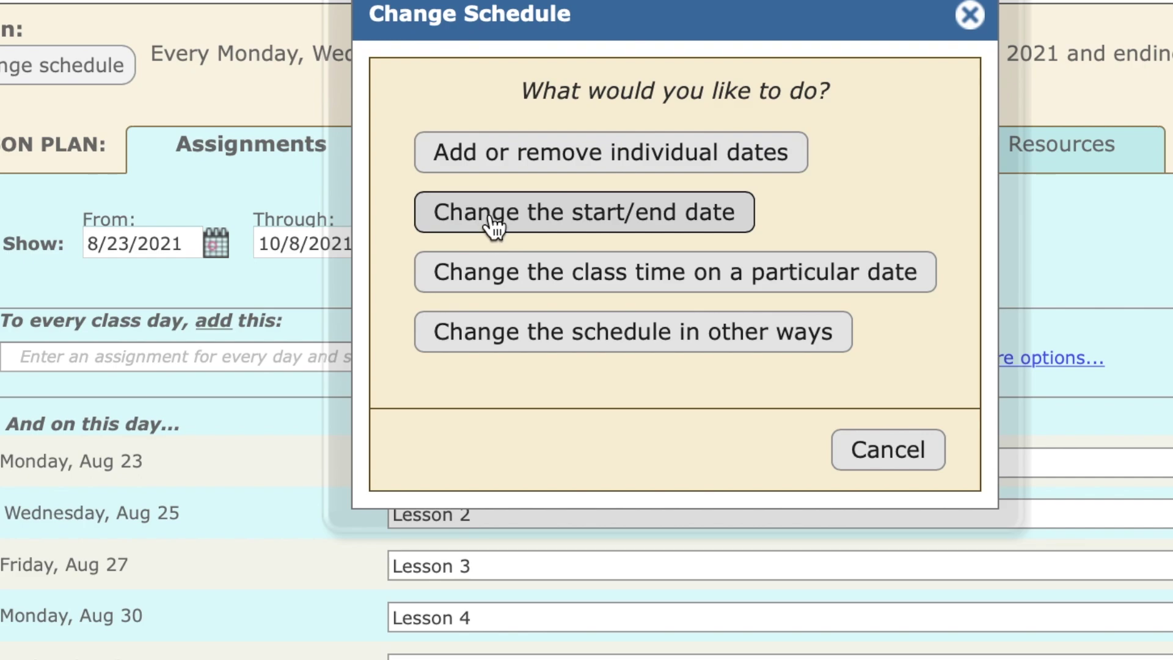
pyautogui.click(481, 339)
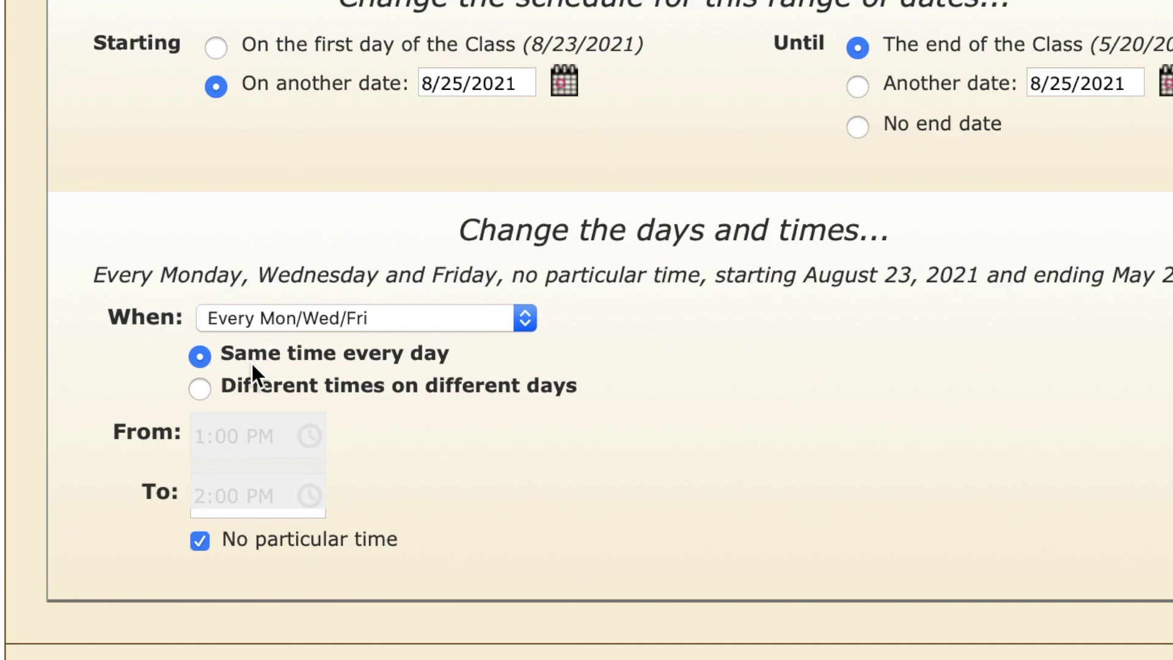
# Step: Set The Ology to a custom weekly schedule on Monday, Tuesday and Thursday instead of Monday, Wednesday and Friday
pyautogui.click(395, 314)
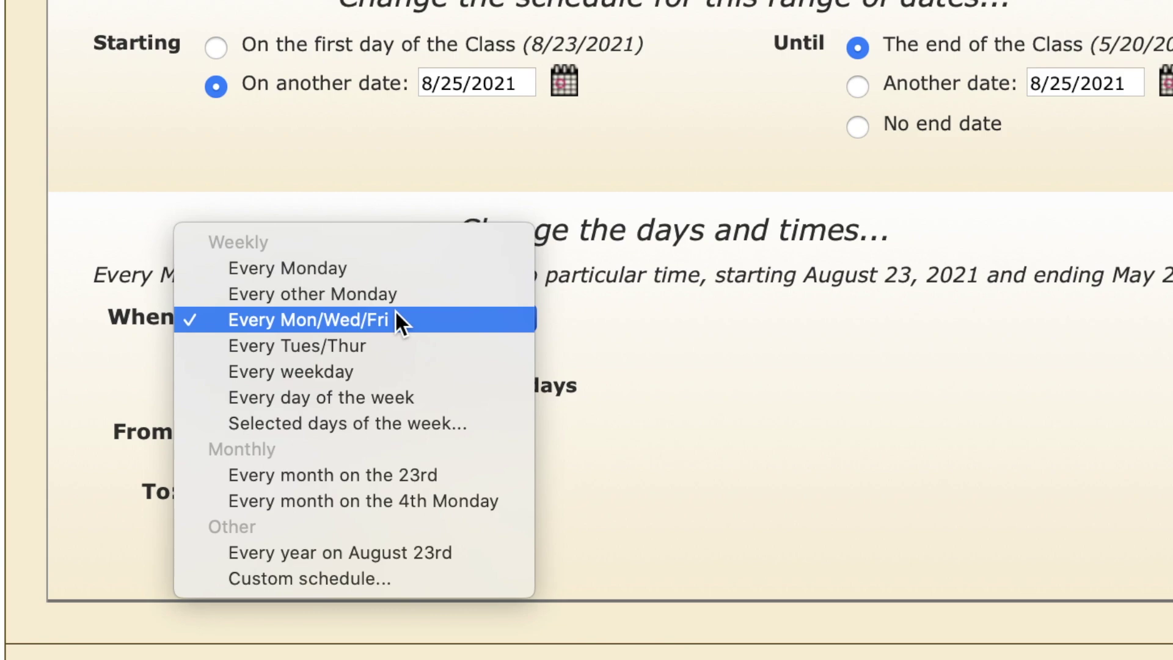
pyautogui.click(352, 579)
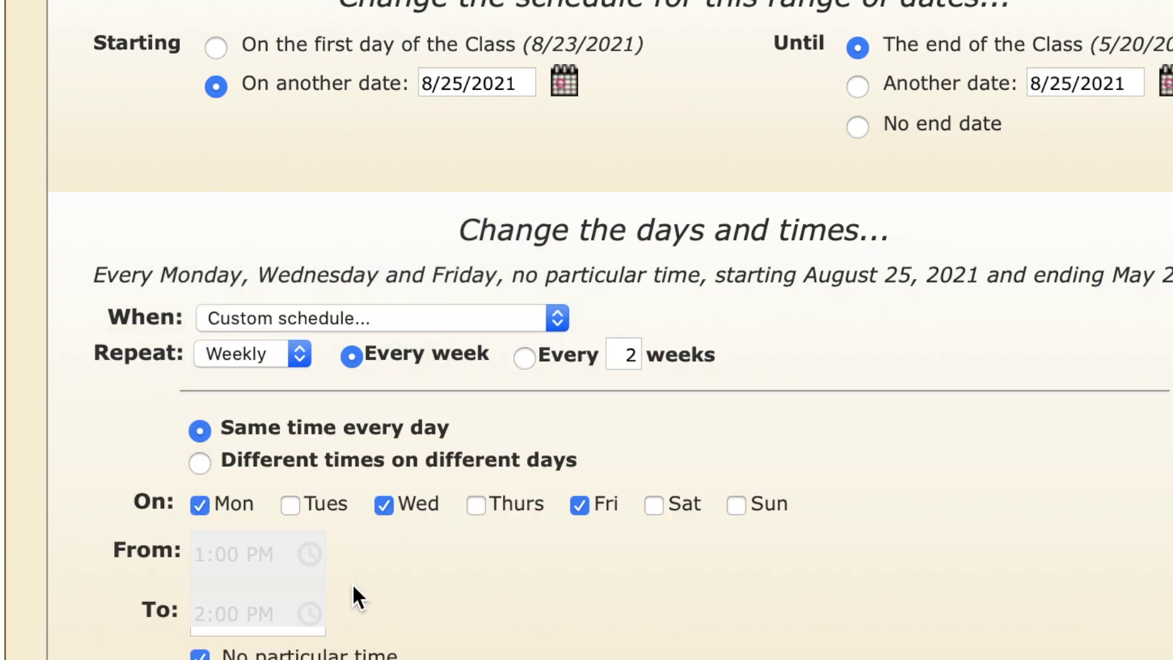
pyautogui.click(292, 504)
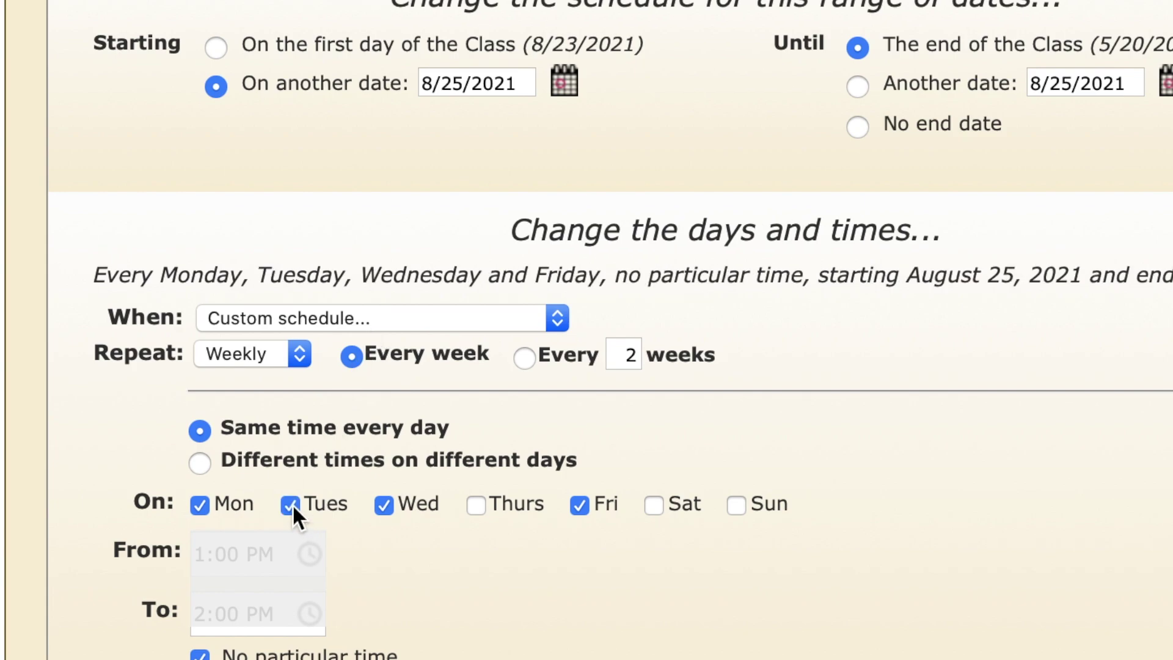
pyautogui.click(384, 505)
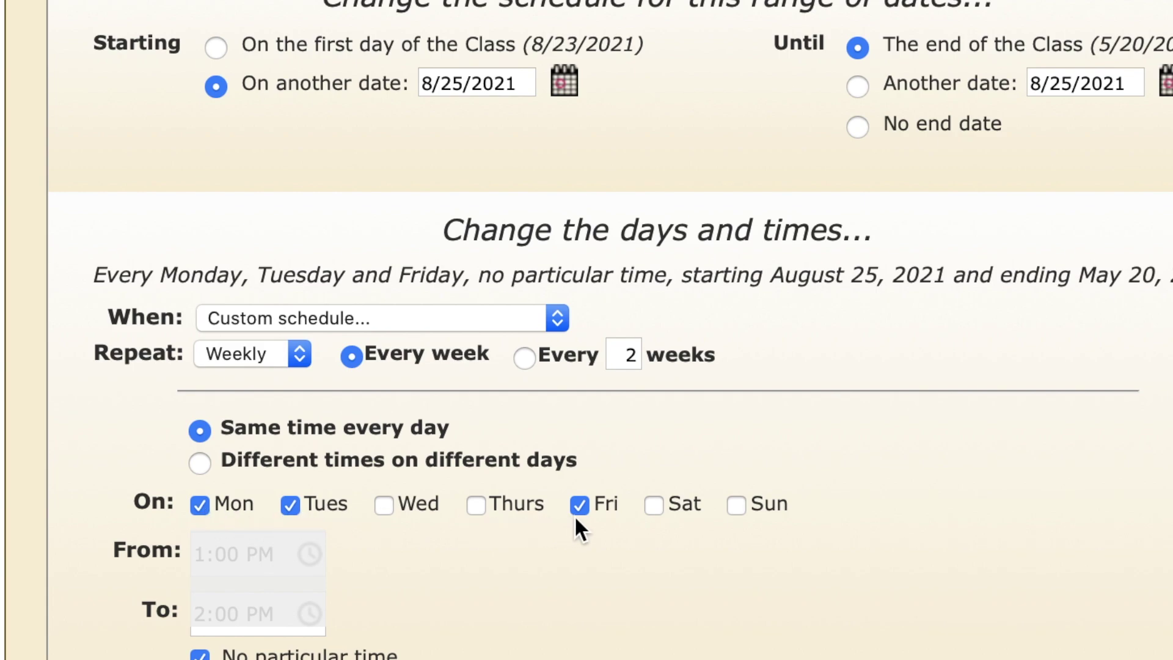
pyautogui.scroll(-2, 387, 506)
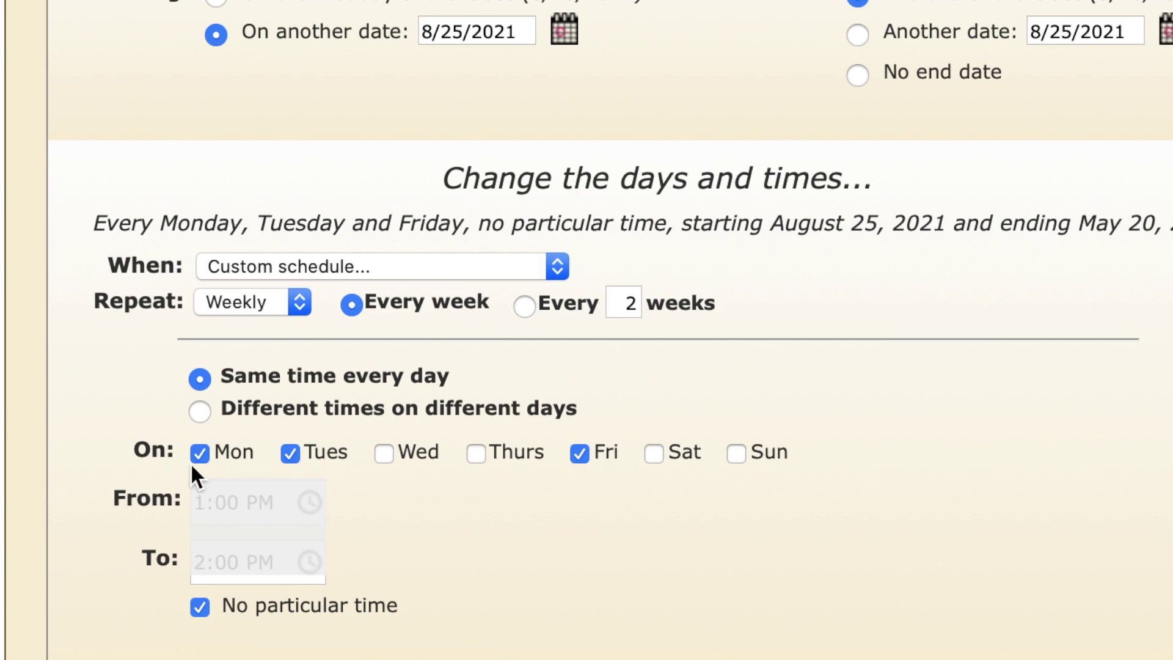
pyautogui.click(492, 461)
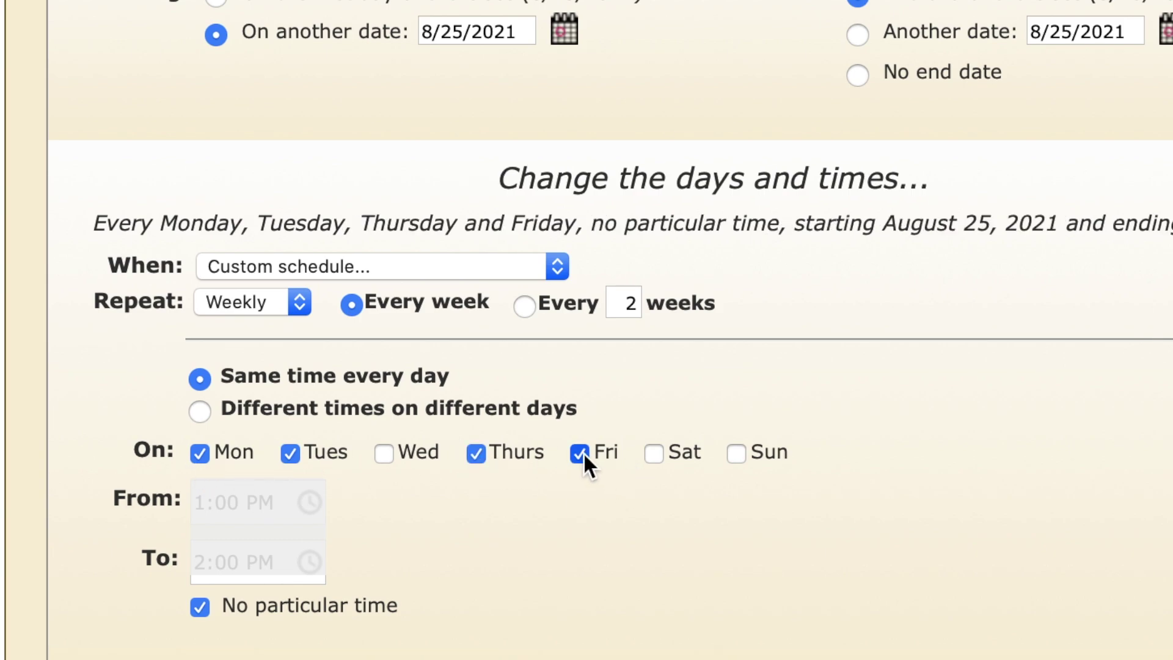
pyautogui.click(580, 453)
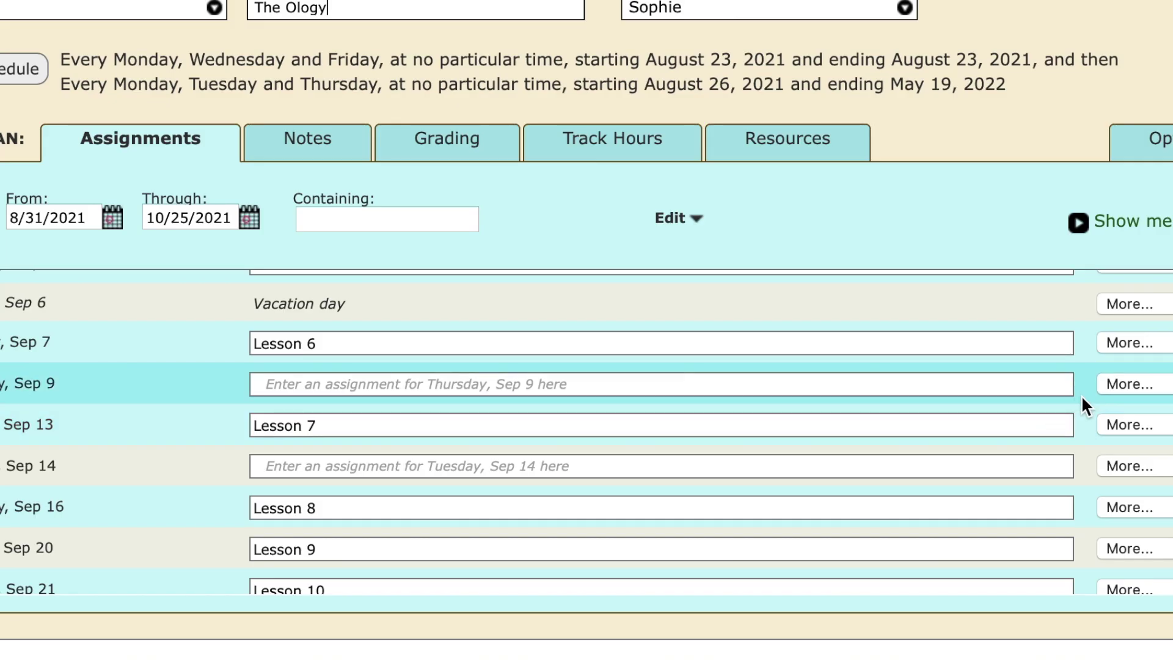
# Step: Eliminate the gaps in The Ology's lesson schedule starting from the empty Thursday, Sep 9 assignment
pyautogui.click(1112, 383)
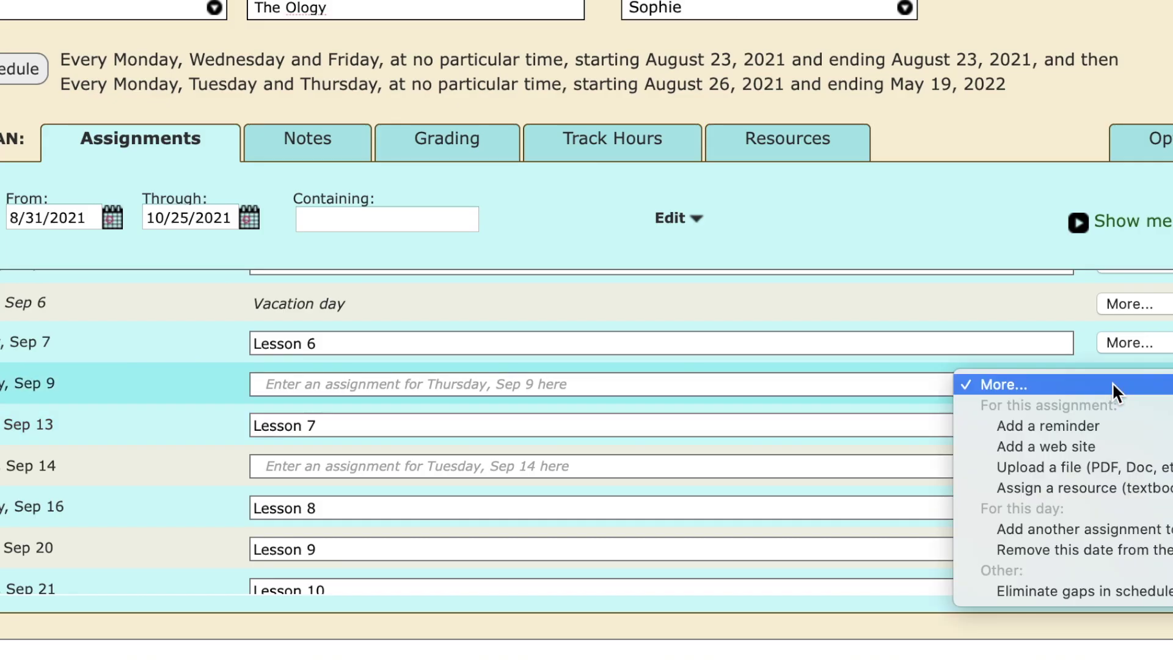
pyautogui.click(1069, 591)
pyautogui.scroll(-10, 985, 401)
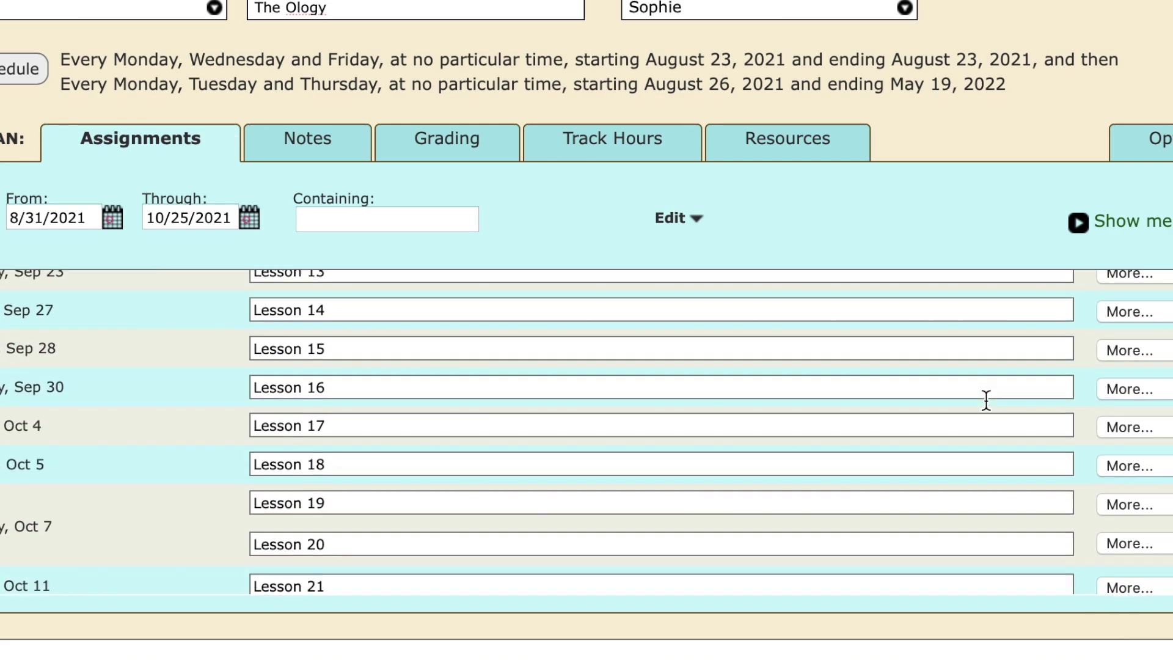
# Step: Extend the displayed assignments through 2/24/2022 to check the lesson sequence, and save the class
pyautogui.click(18, 572)
pyautogui.scroll(-13, 104, 445)
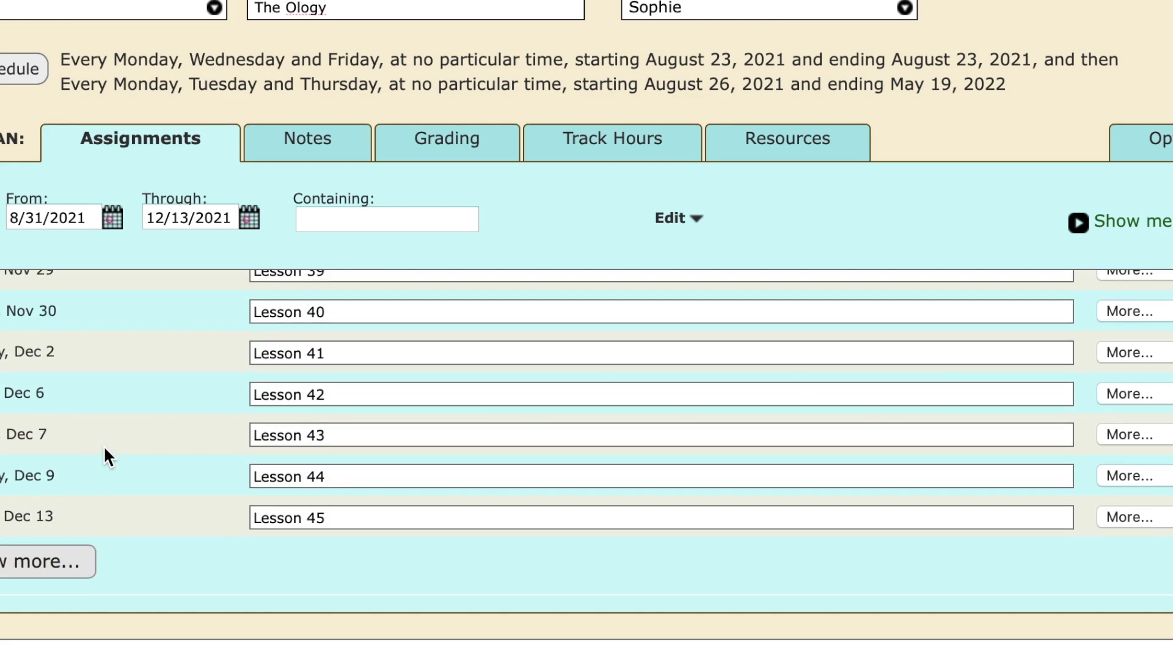
pyautogui.click(45, 561)
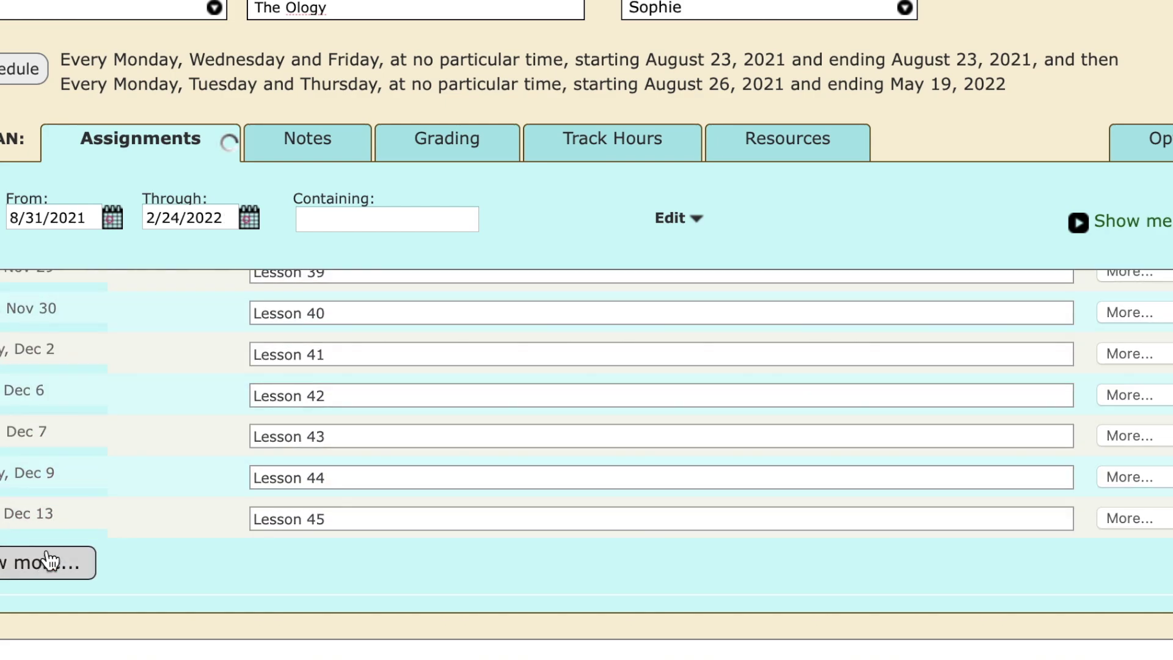
pyautogui.scroll(-5, 45, 561)
pyautogui.scroll(-12, 63, 346)
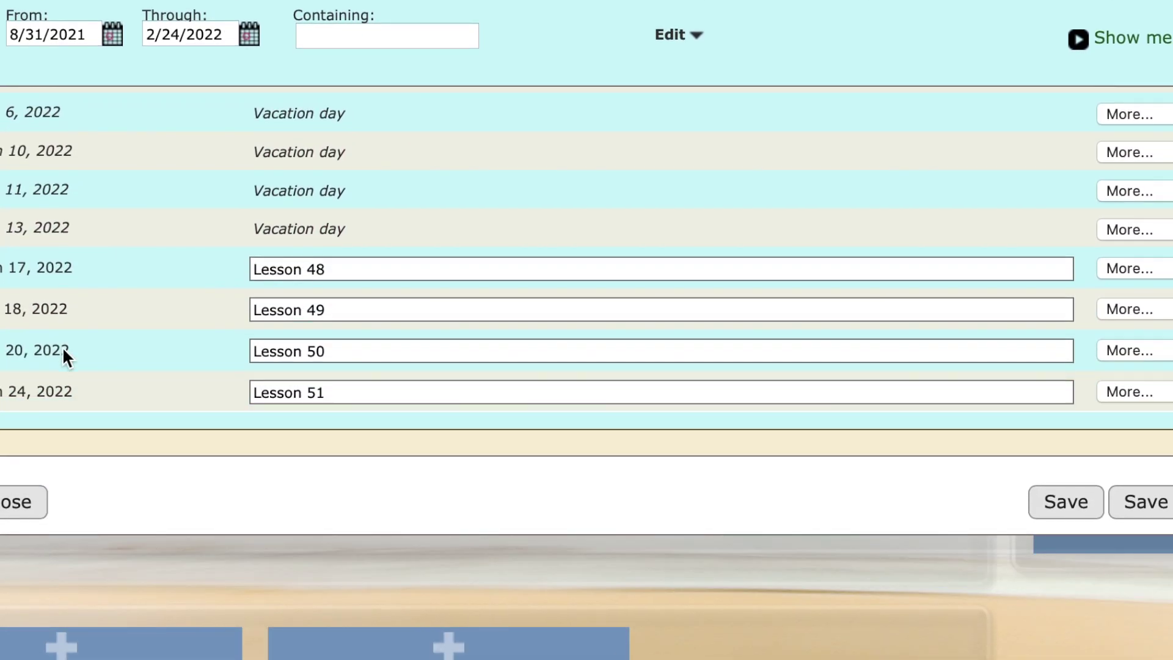
pyautogui.click(1168, 503)
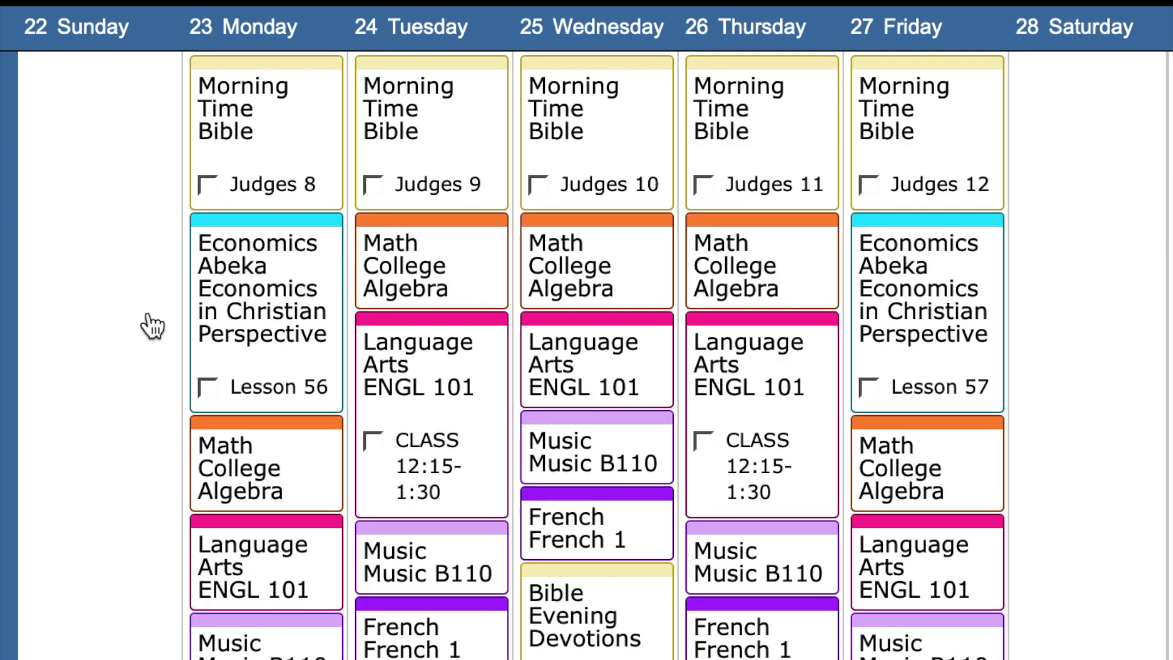
# Step: Review the College Algebra, ENGL 101, Music B110 and French 1 schedule for the week of August 23
pyautogui.scroll(-1, 128, 304)
pyautogui.scroll(-1, 129, 303)
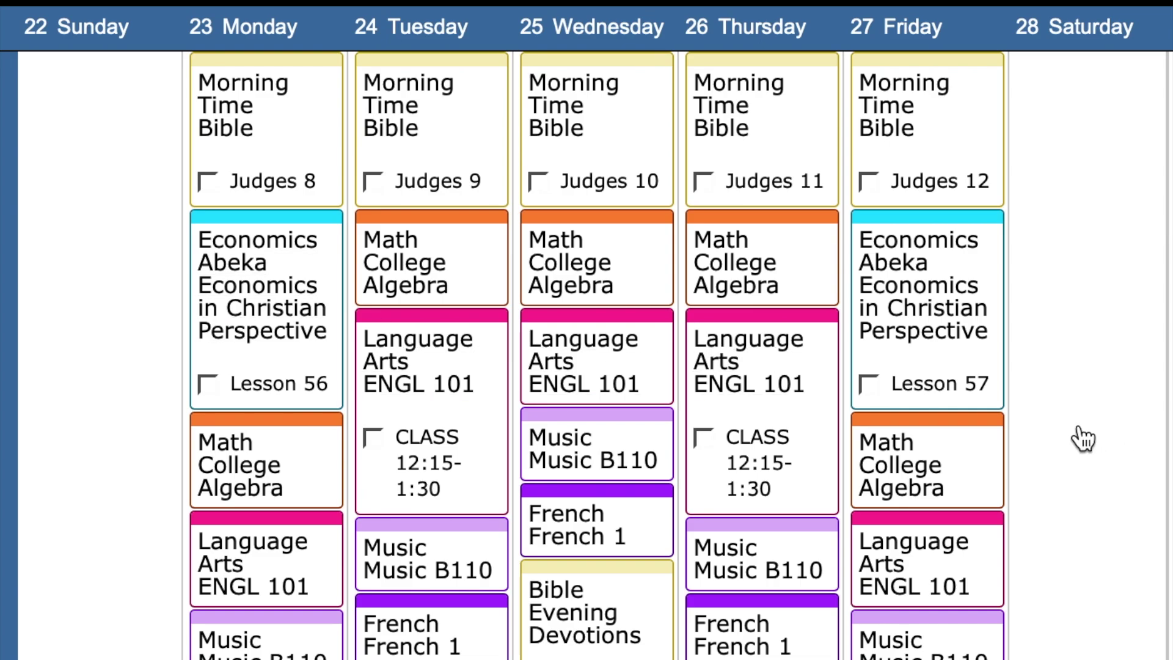
pyautogui.scroll(-2, 241, 497)
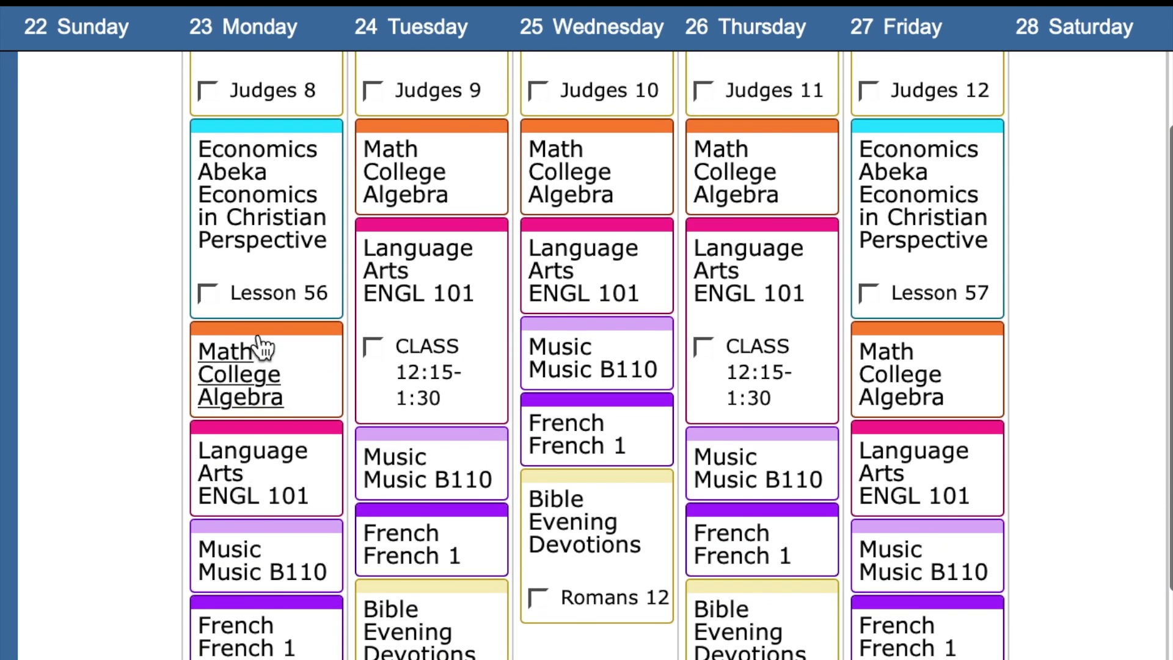